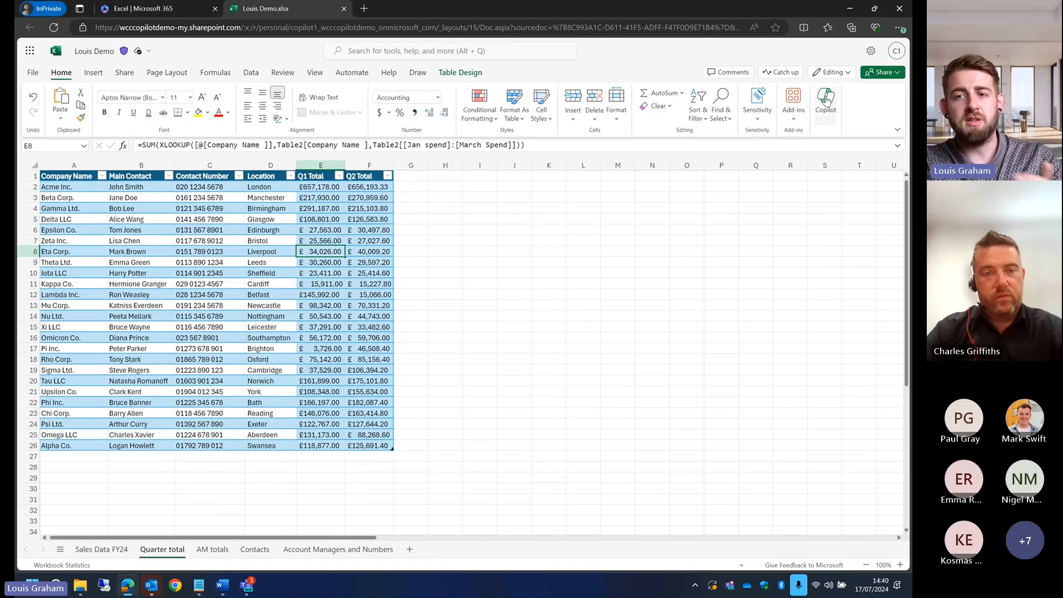
Open Copilot alongside the Quarter total sheet and compare the Q1 and Q2 totals, including individual companies' rows.
click(826, 100)
drag(311, 178, 325, 370)
drag(367, 188, 370, 435)
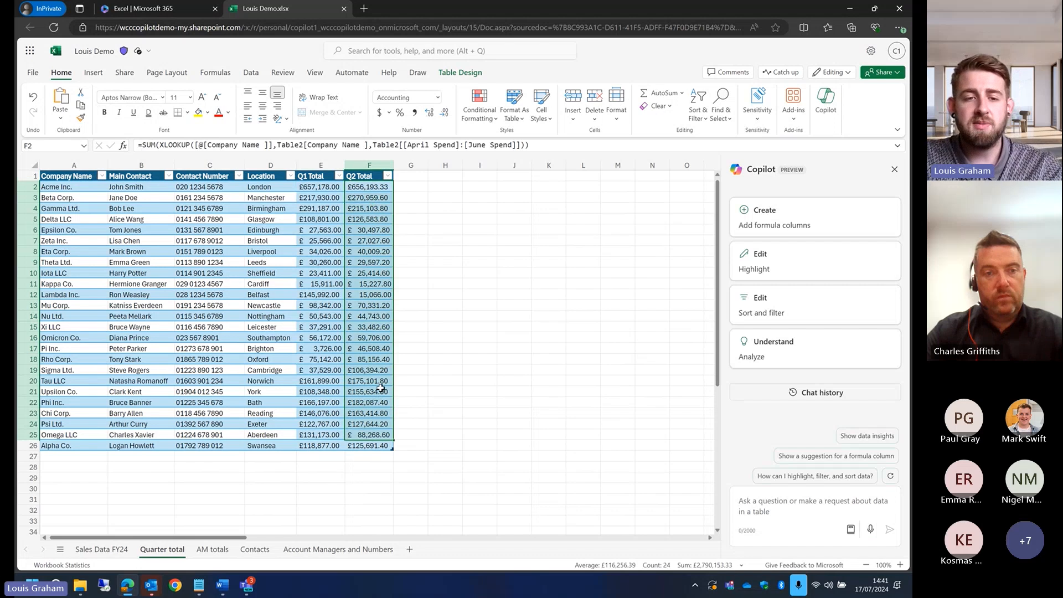
click(368, 295)
drag(339, 294, 367, 294)
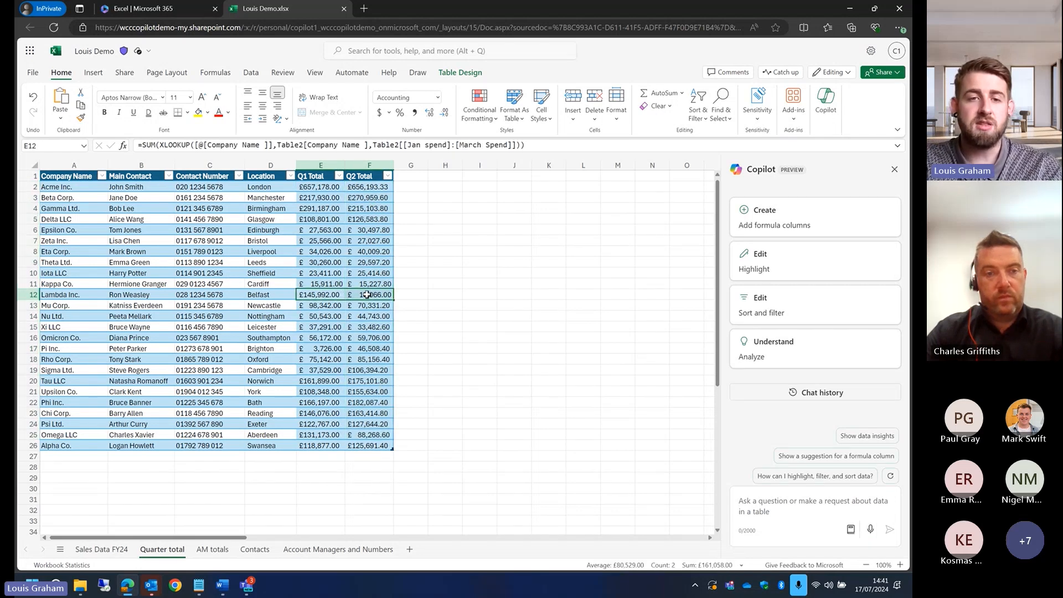
drag(332, 230, 368, 219)
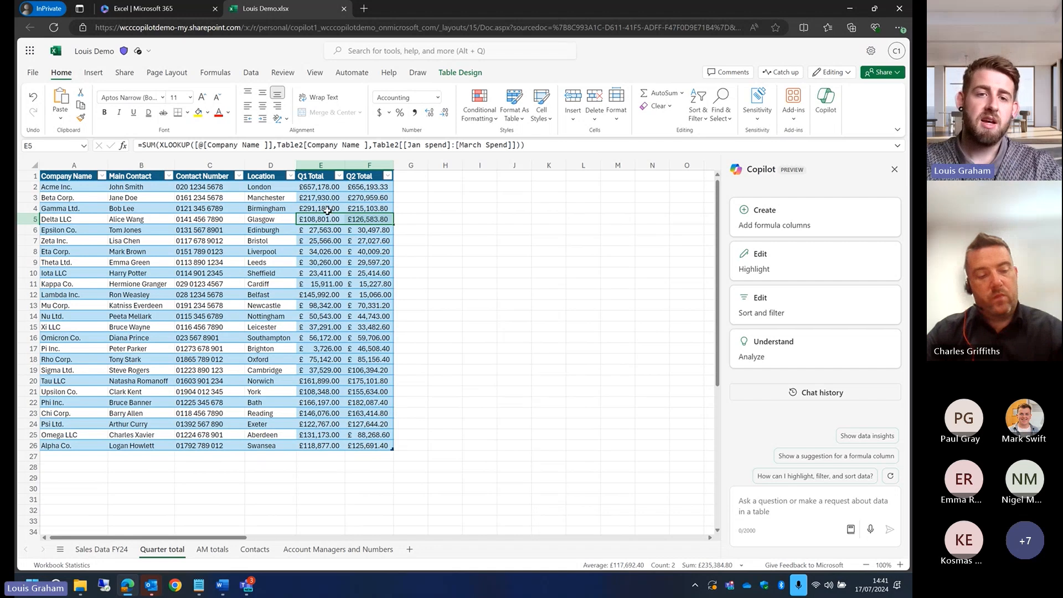
drag(328, 209, 357, 209)
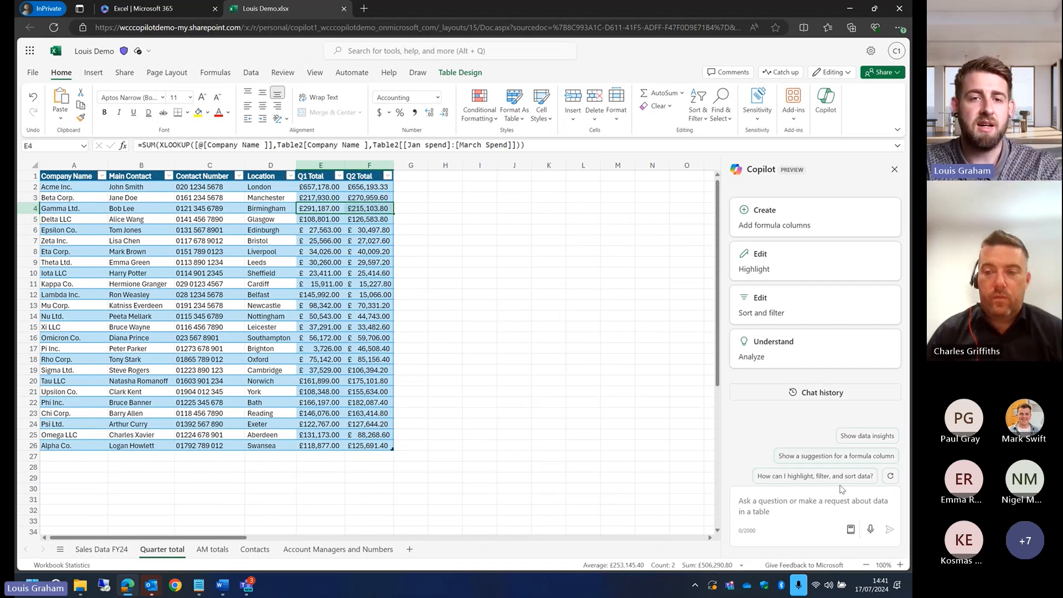
Ask Copilot to insert a column after Q2 Total showing the percentage margin change from Q1 to Q2.
click(806, 508)
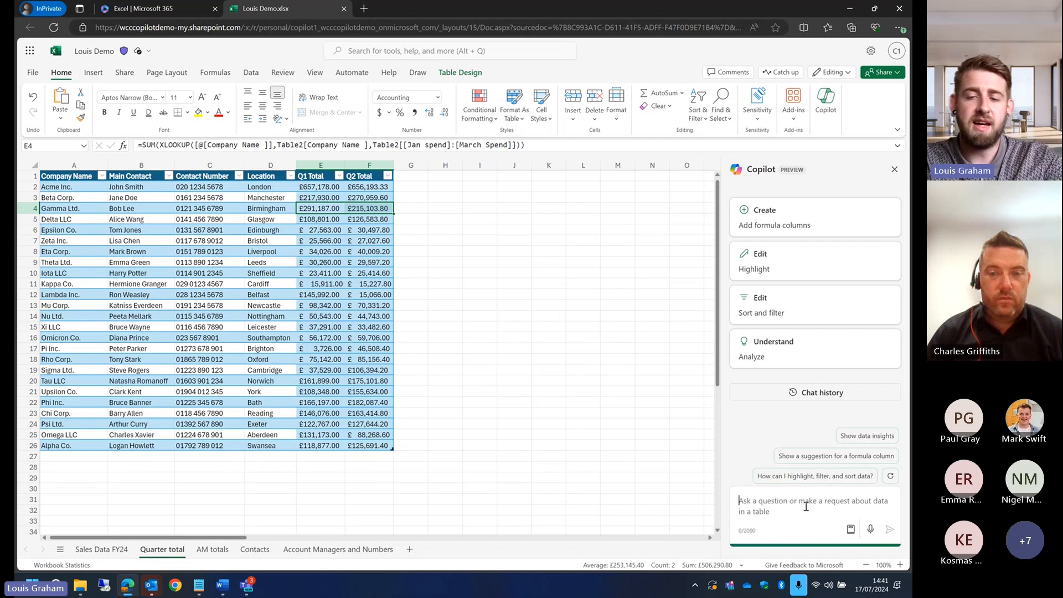
text(Insert a column after q2 total showing percentage margin change from q1 to q2)
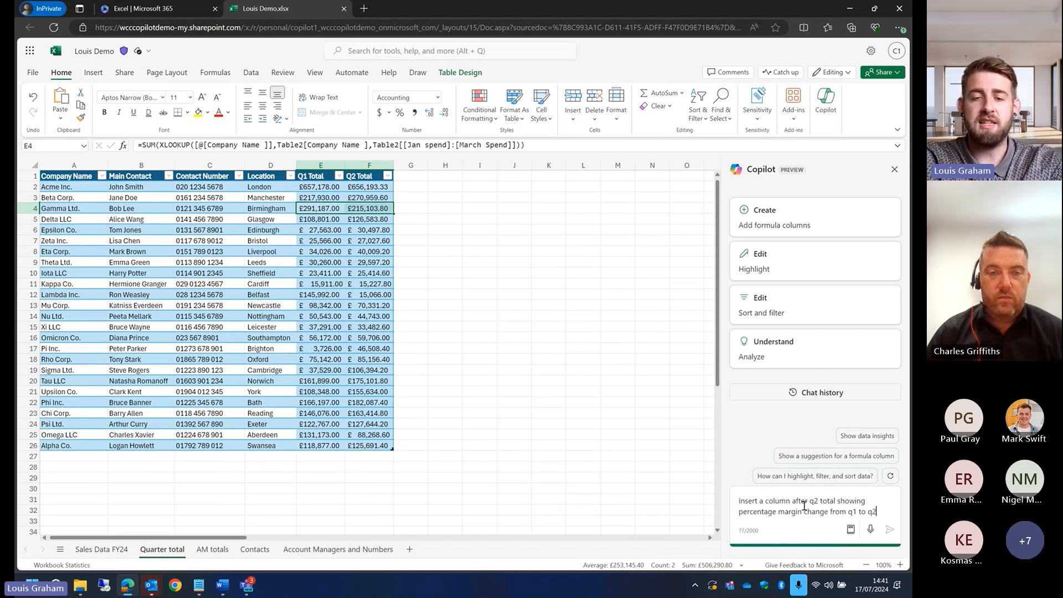
key(Return)
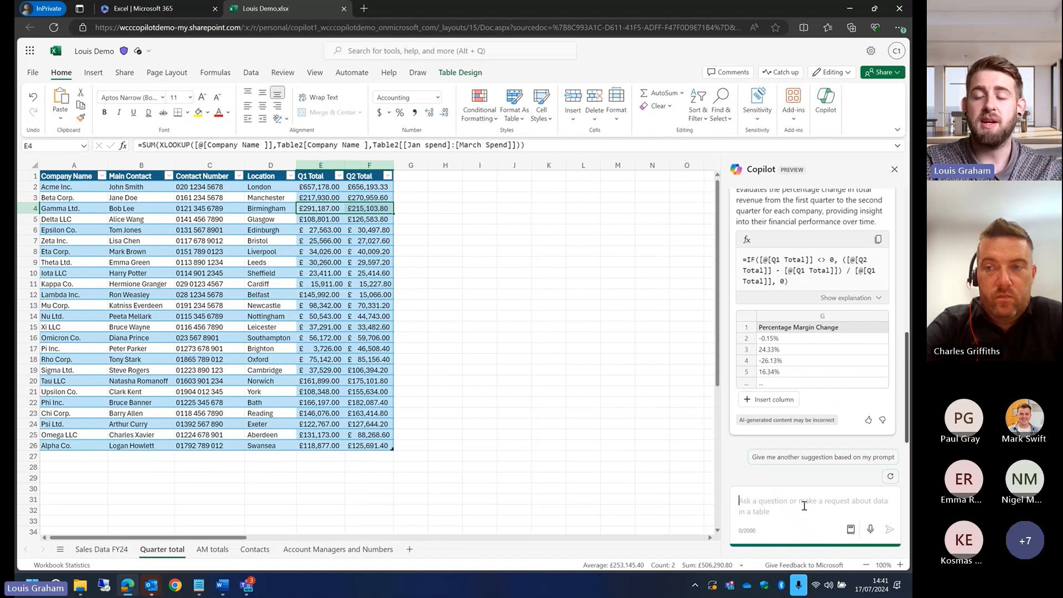
Show the explanation of the suggested formula and insert the Percentage Margin Change column into the table.
click(770, 400)
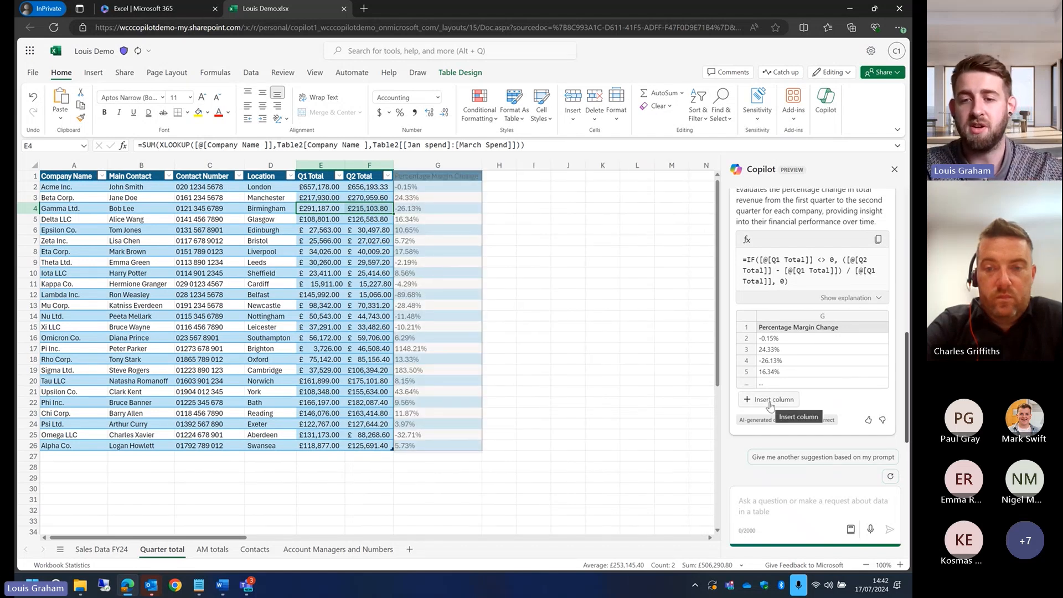
click(853, 299)
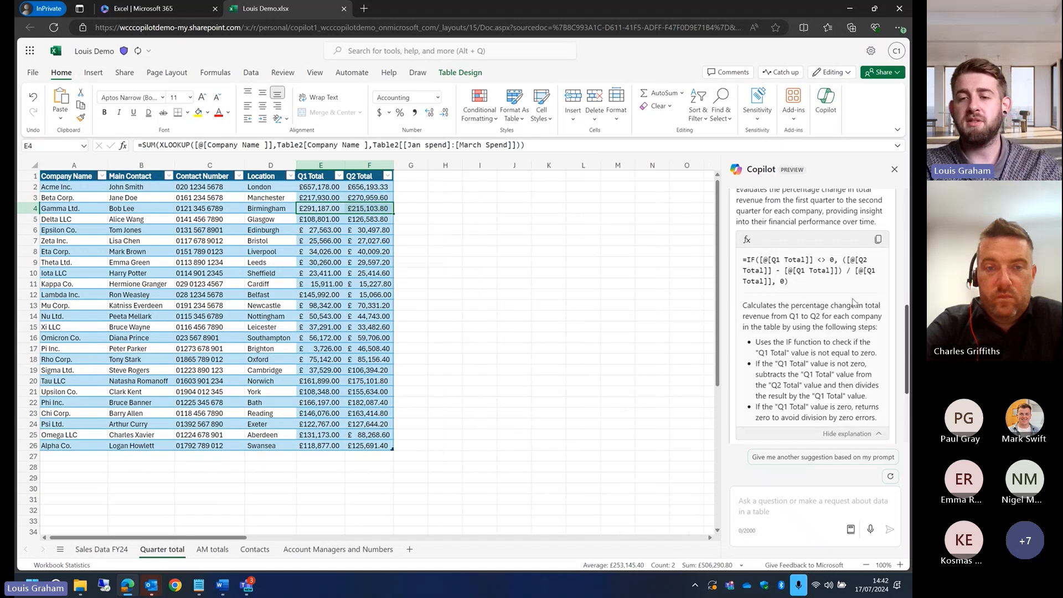
scroll(820, 343, down, 2)
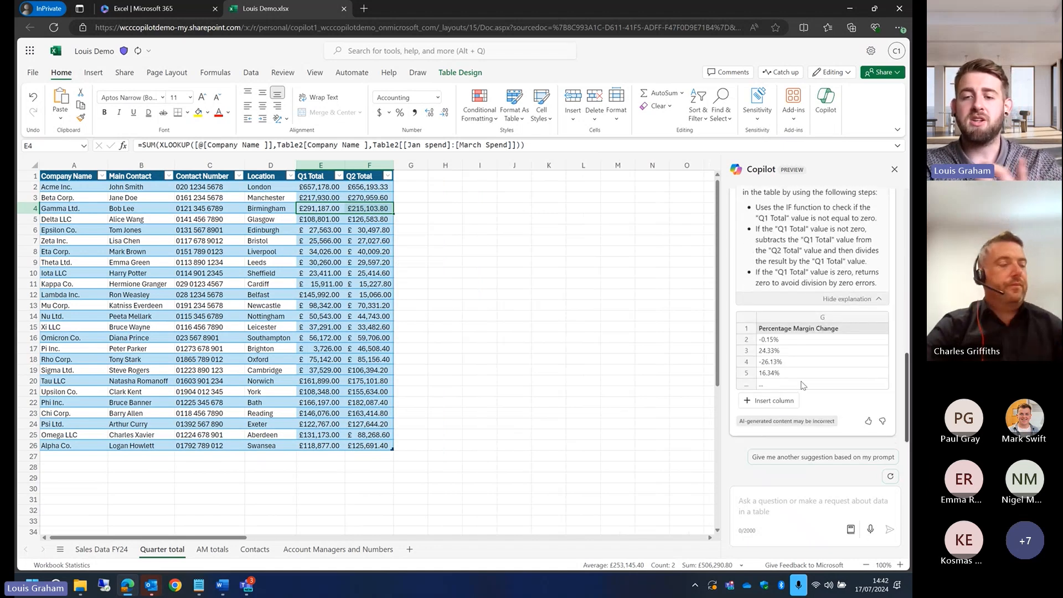
click(784, 406)
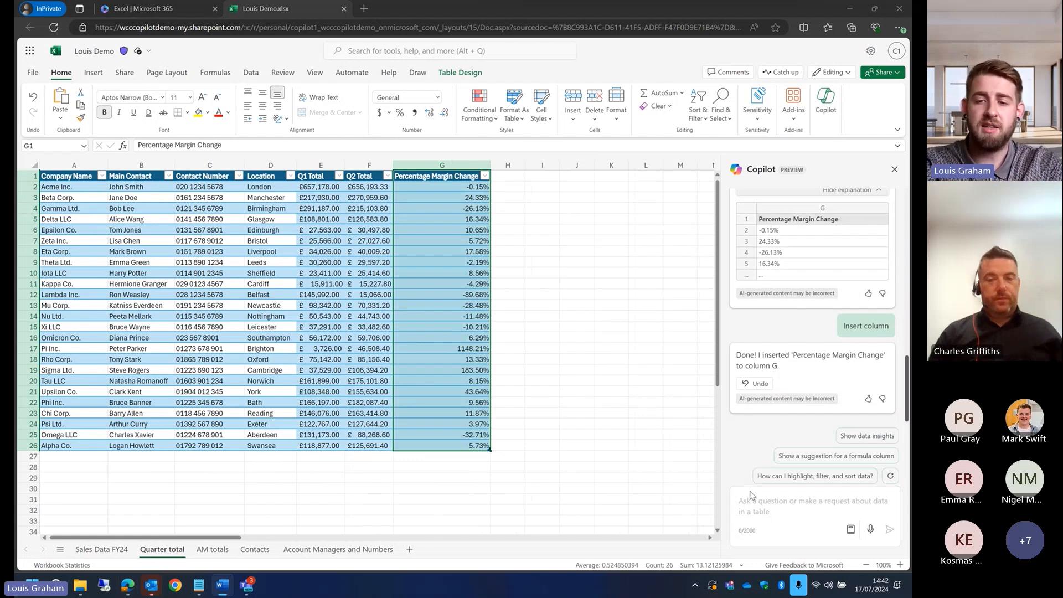
Have Copilot mark margin changes under 10% in red and those over 10% in green.
click(766, 517)
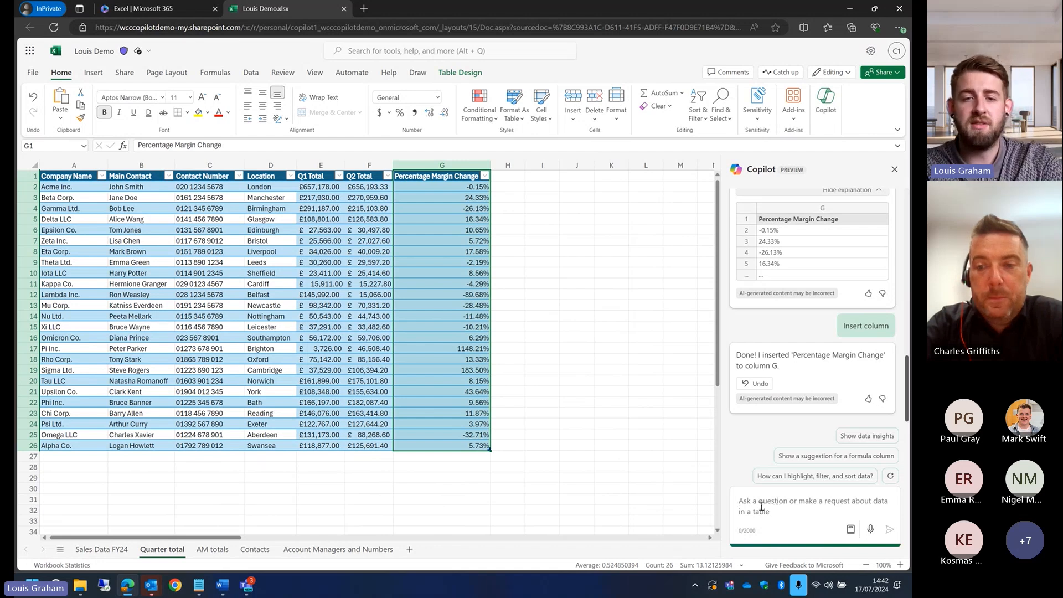
click(486, 371)
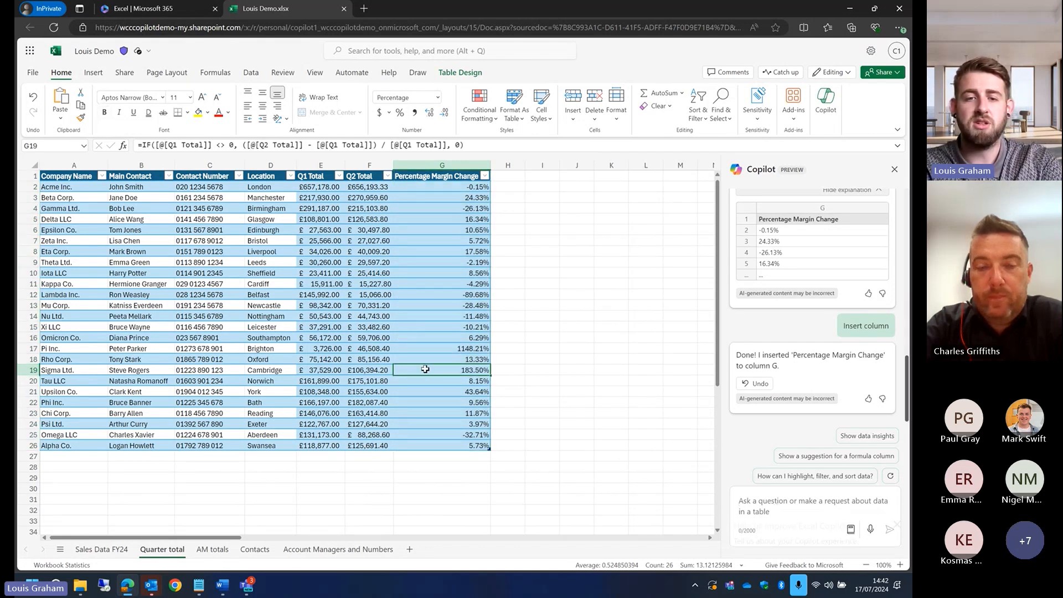
click(785, 508)
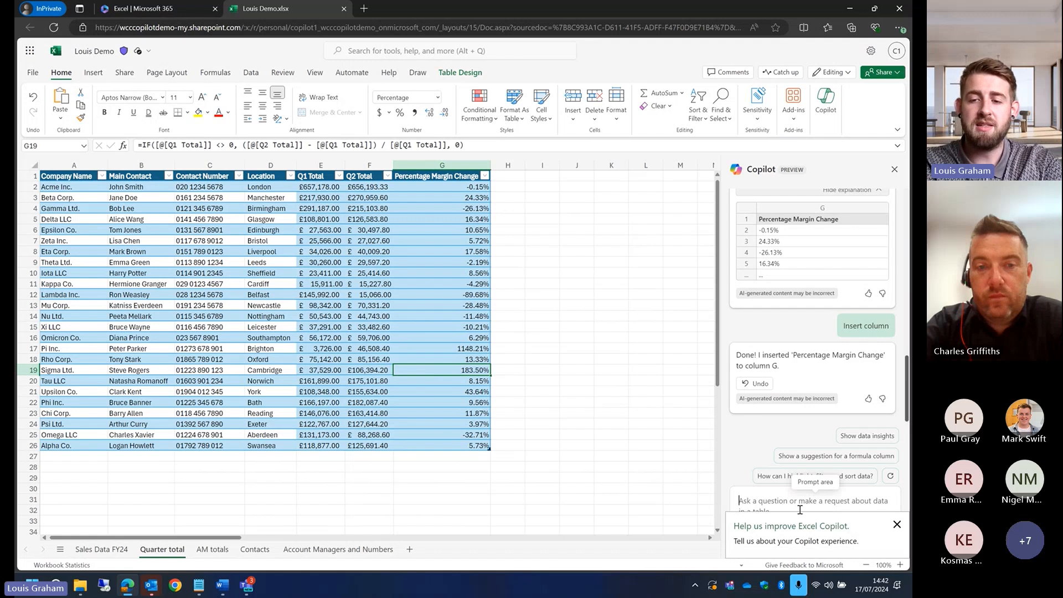
text(Mark and margin change that is under 10% red and over in green)
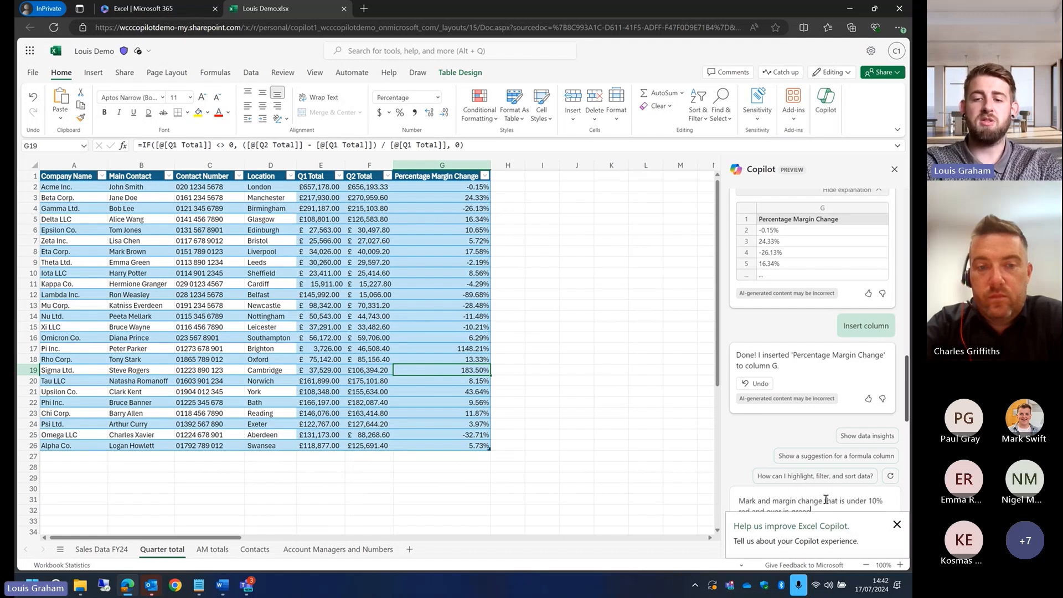
key(Return)
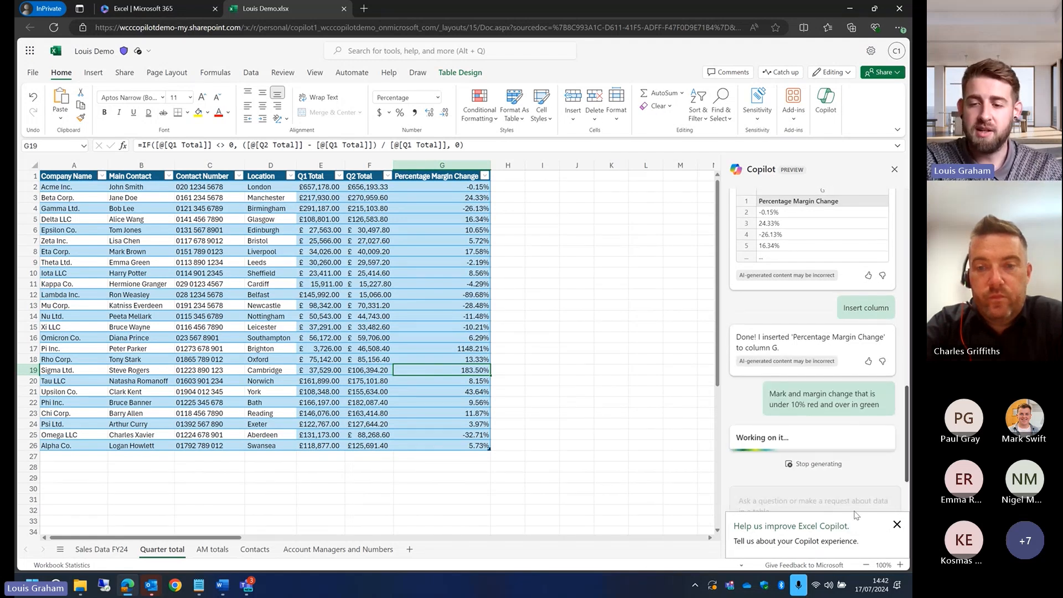
click(897, 525)
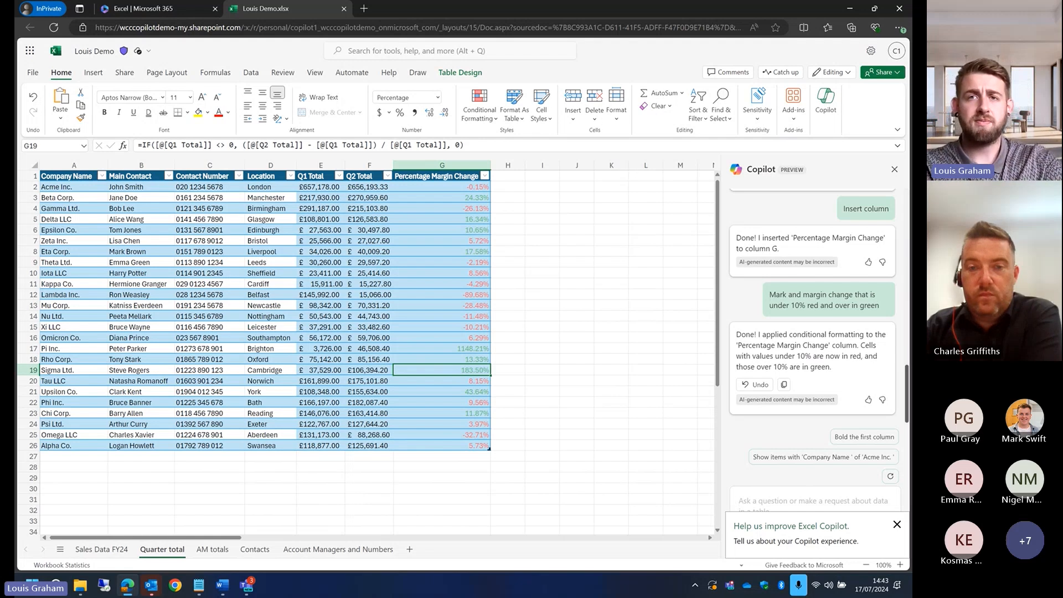
Have Copilot create a bar graph of the top 10 accounts by margin %, and add it to a new sheet.
key(alt+Tab)
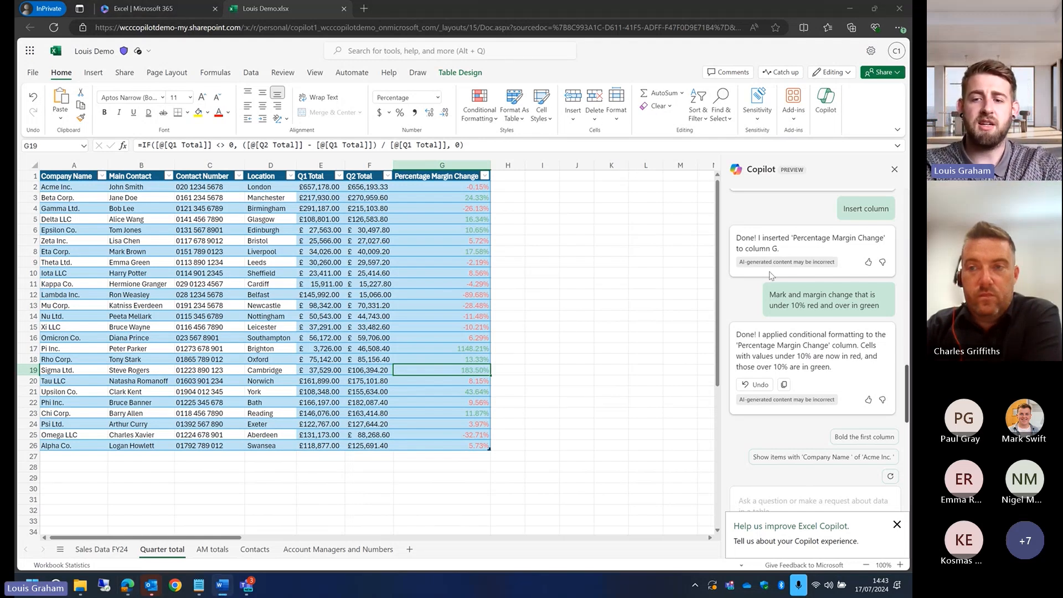
click(898, 524)
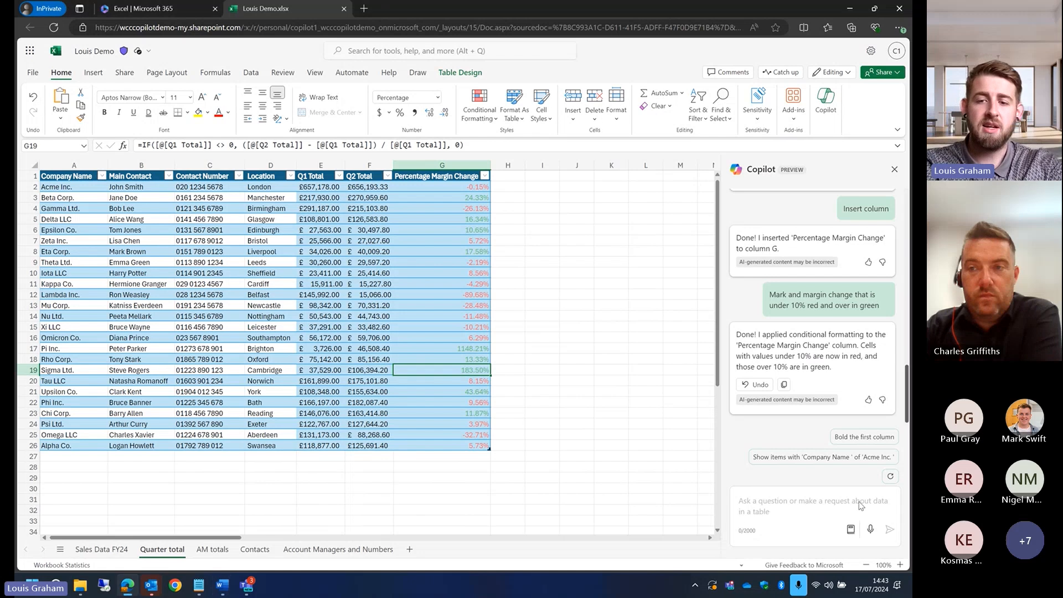
click(859, 505)
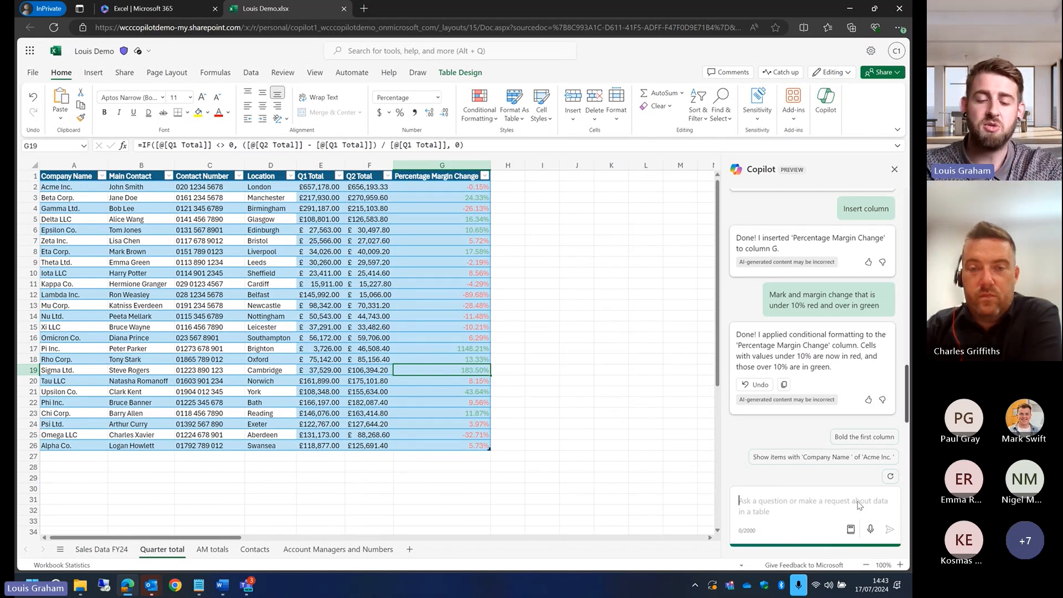
text(Can you create a bar graph highlighting the top 10 accounts by margin %?)
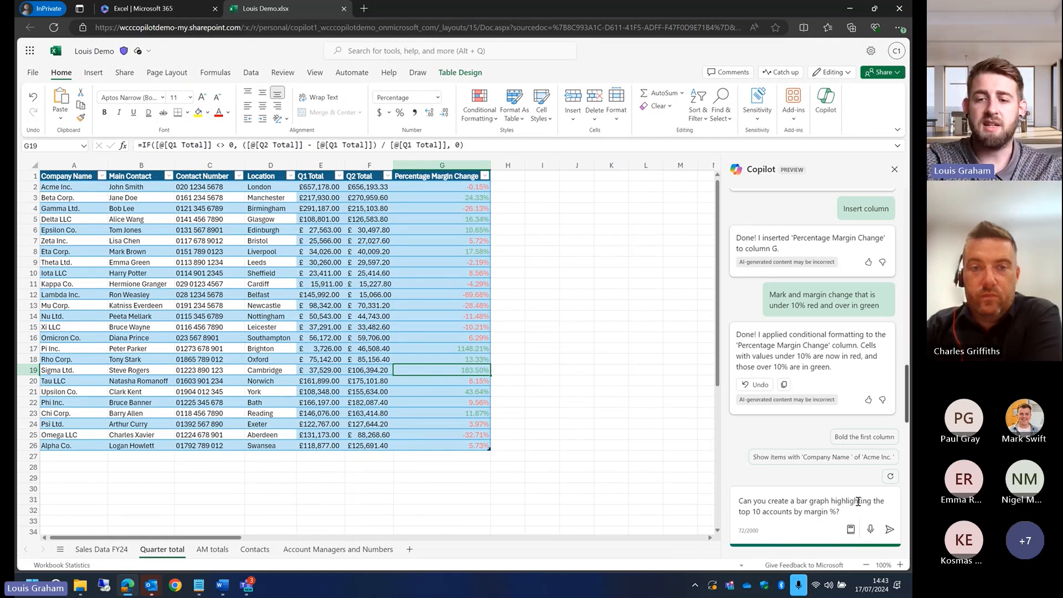
key(Return)
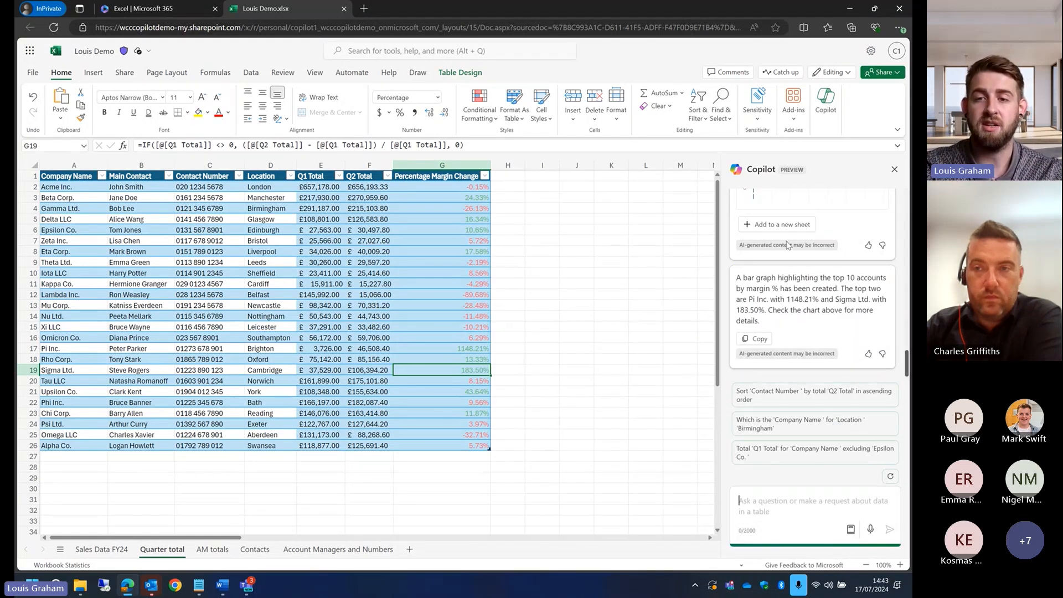
click(779, 224)
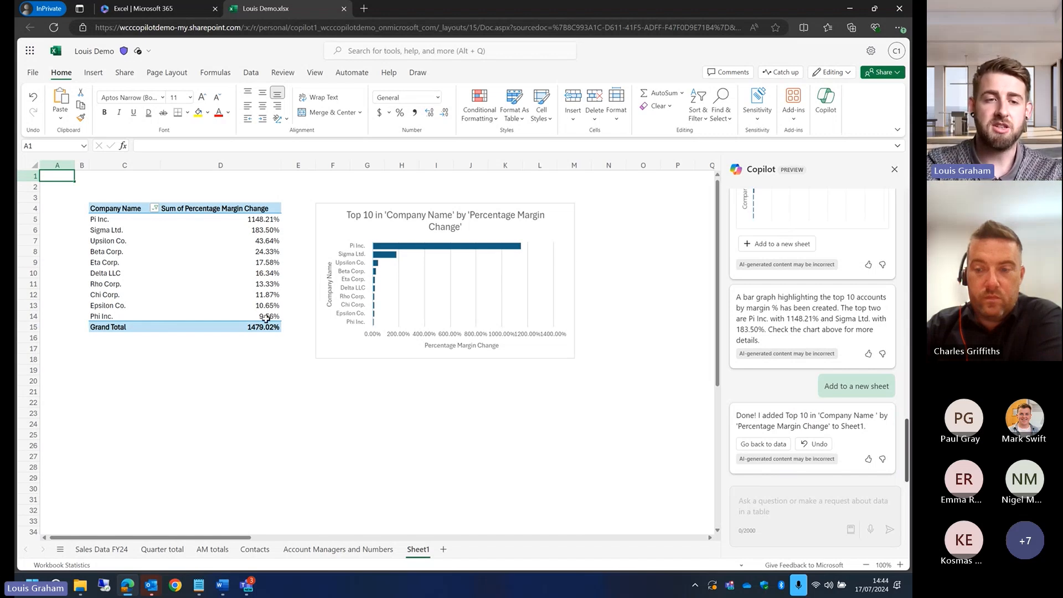
drag(265, 317, 120, 209)
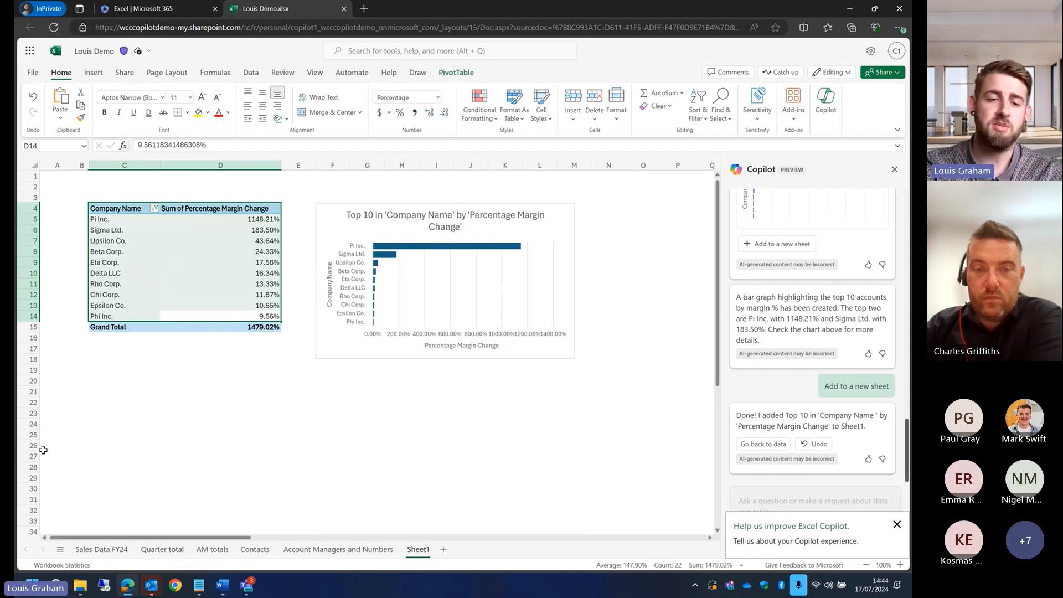
On Sales Data FY24, ask Copilot for a column after Location with each company's account manager from the account managers and numbers sheet.
click(102, 549)
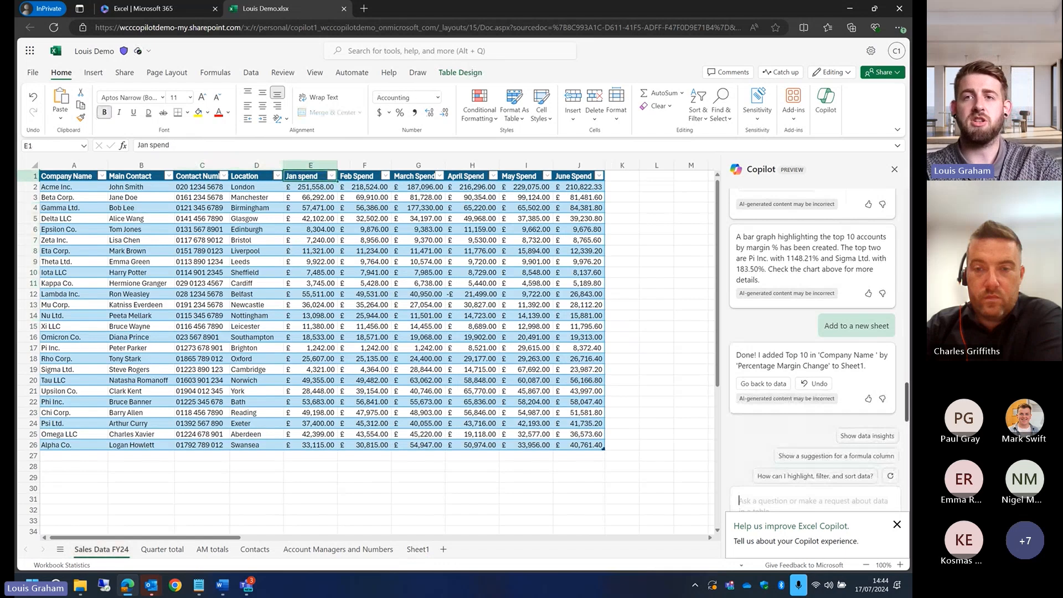
key(alt+Tab)
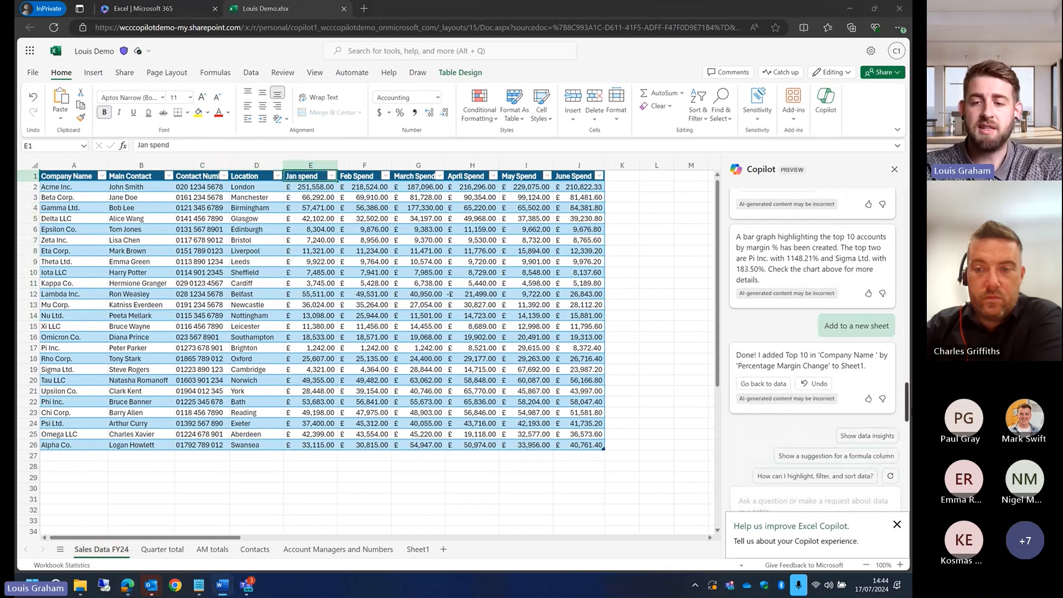
click(843, 505)
text(insert a columns after location and insert the account manager associated to the company name in account managers and numbers sheet)
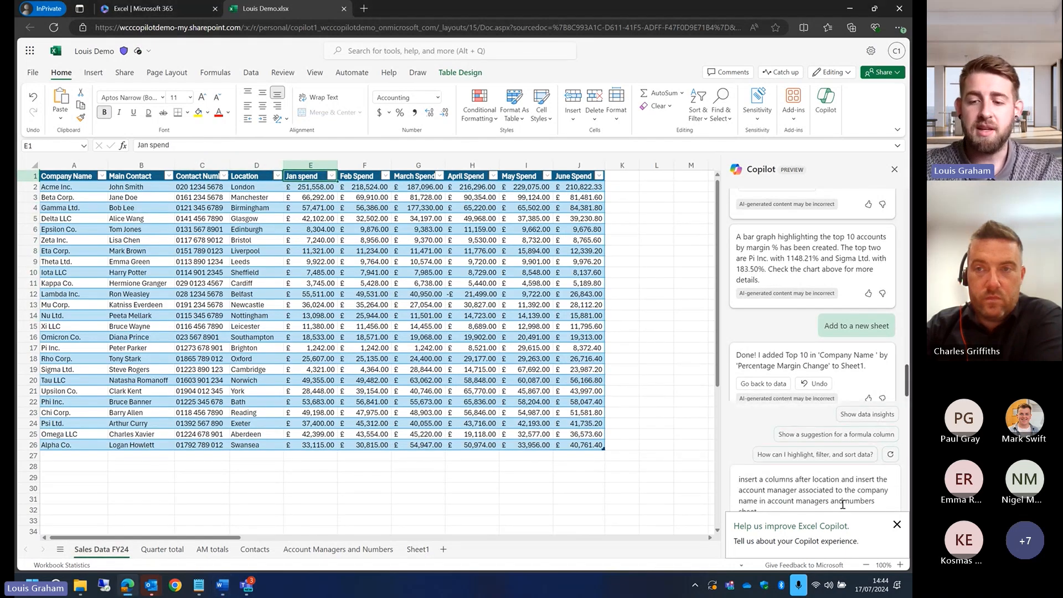
key(Return)
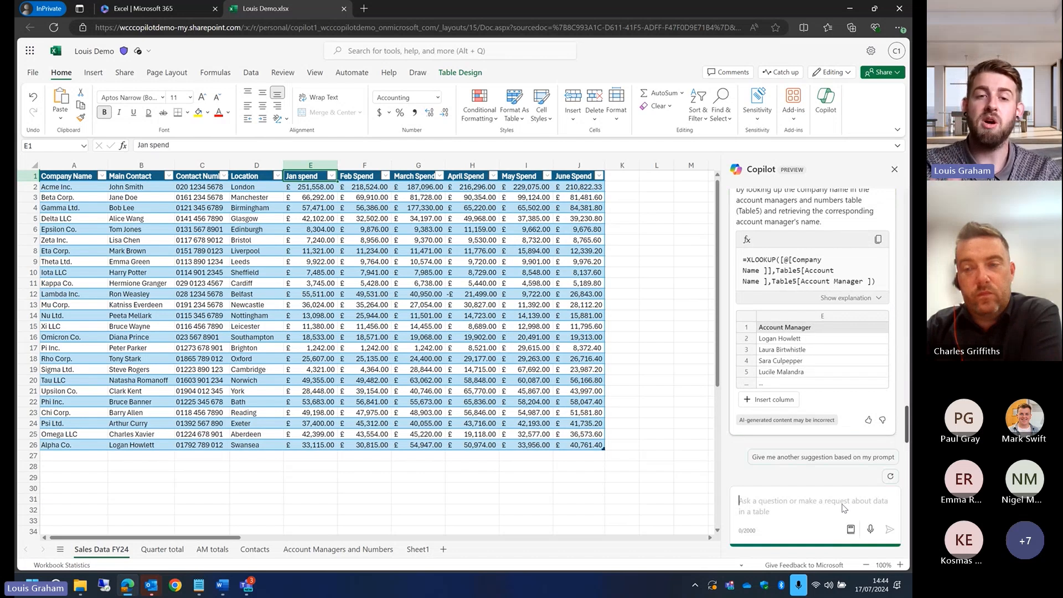
Insert the suggested Account Manager column and review the explanation of its lookup formula.
click(861, 300)
scroll(862, 302, down, 3)
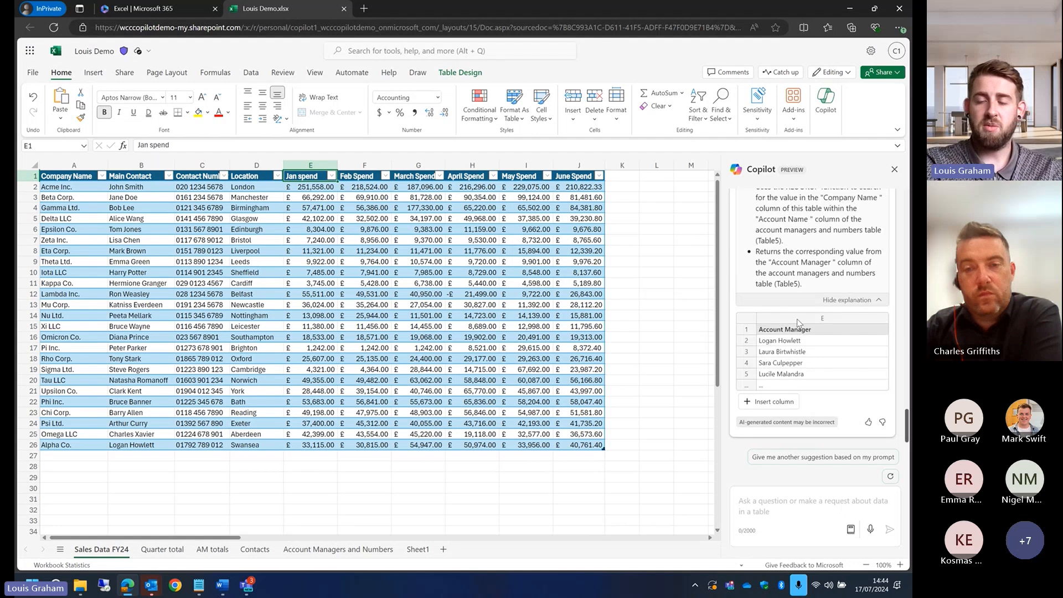
click(781, 405)
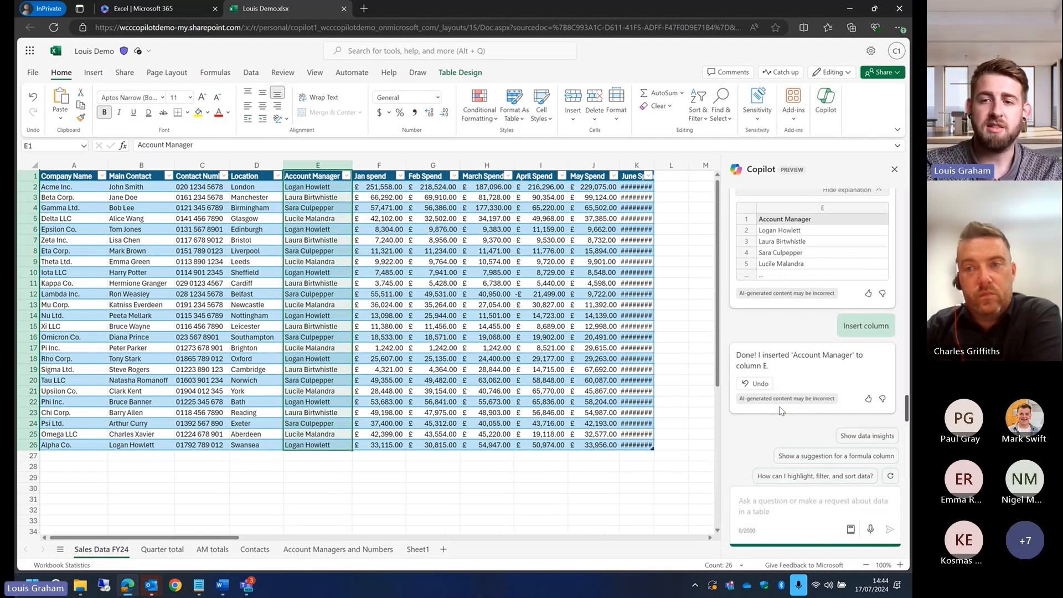
scroll(775, 387, up, 6)
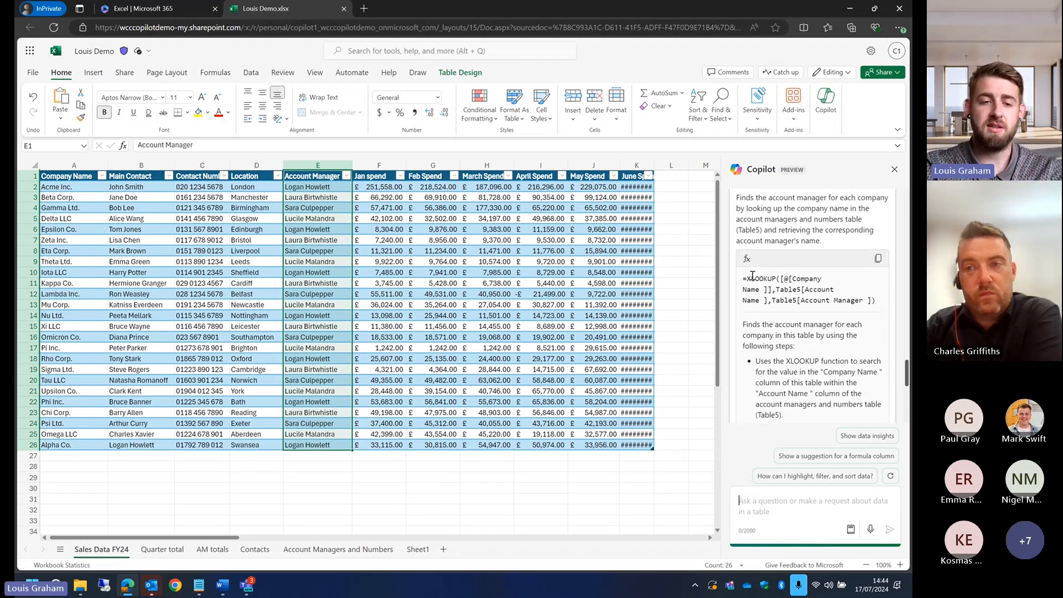
On AM totals, ask Copilot to use the sales data table to insert 6 columns showing each account manager's total spend for each month.
click(224, 551)
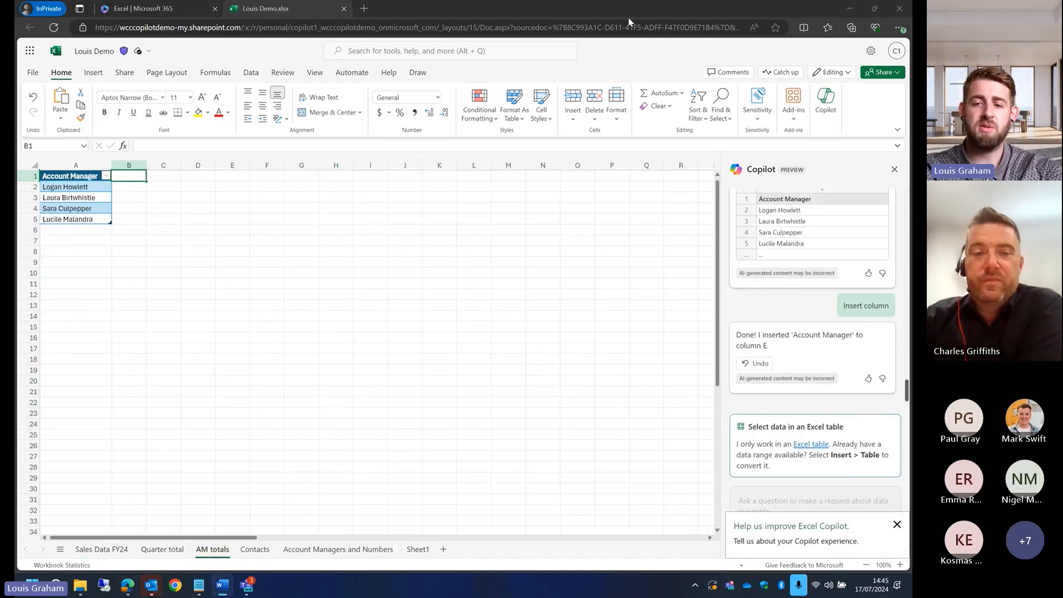
click(105, 208)
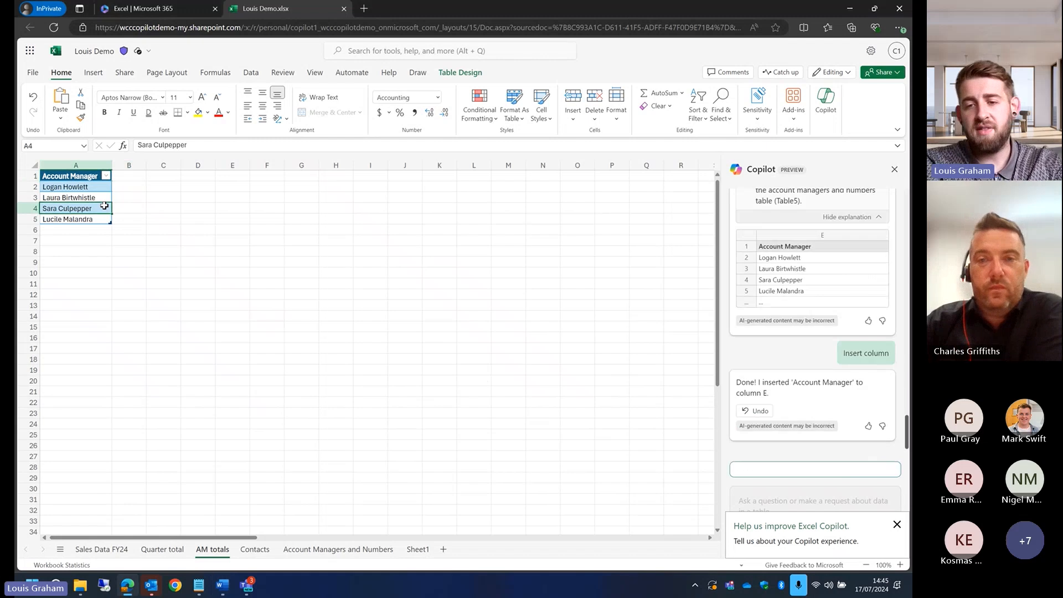
click(898, 524)
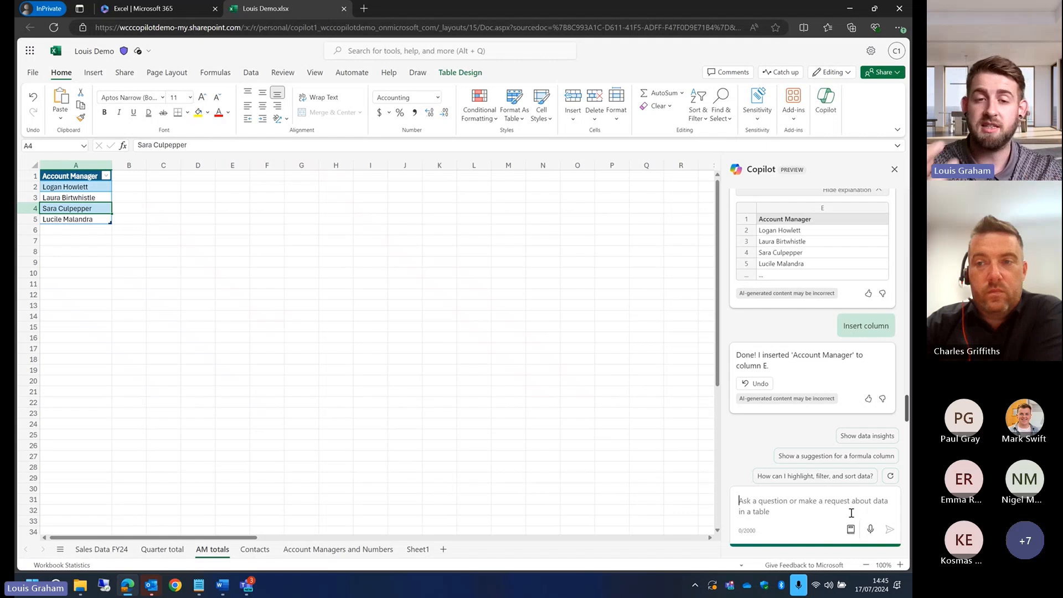
click(851, 513)
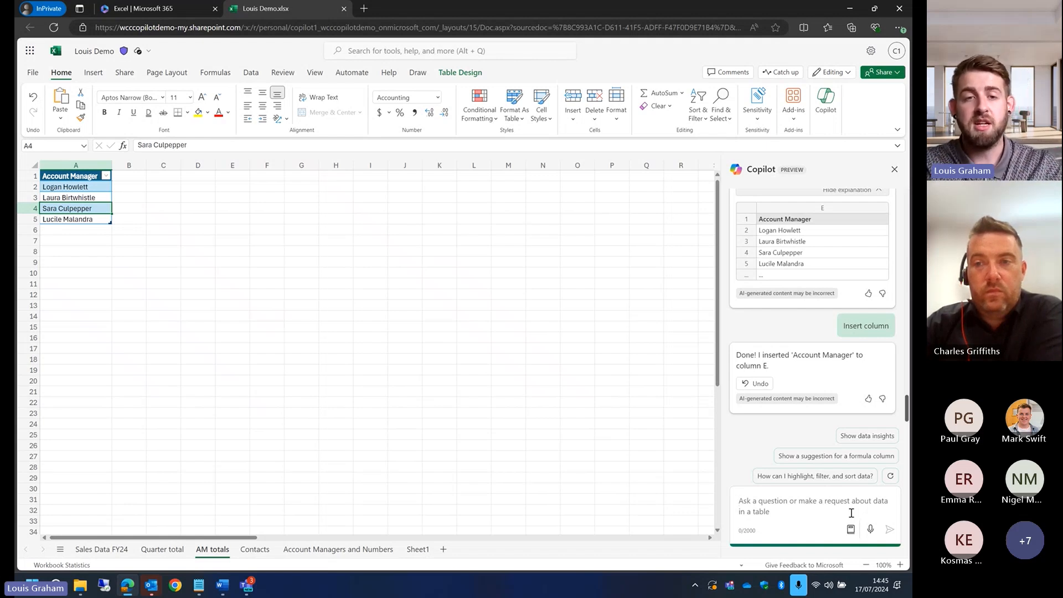
text(Using the table in sales data insert 6 columns showing the total spend for each month for each account manager)
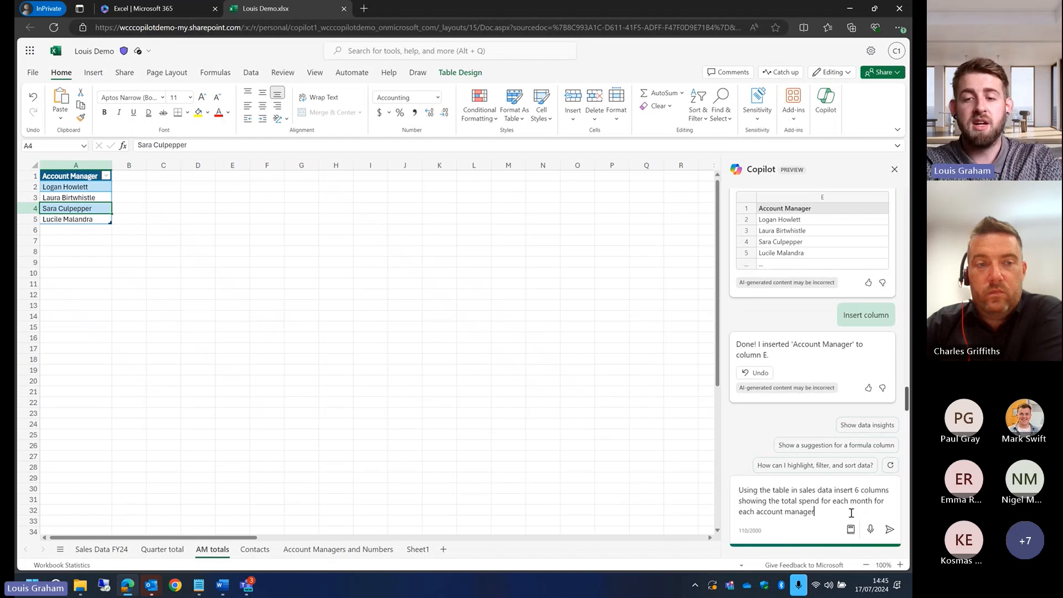
key(Return)
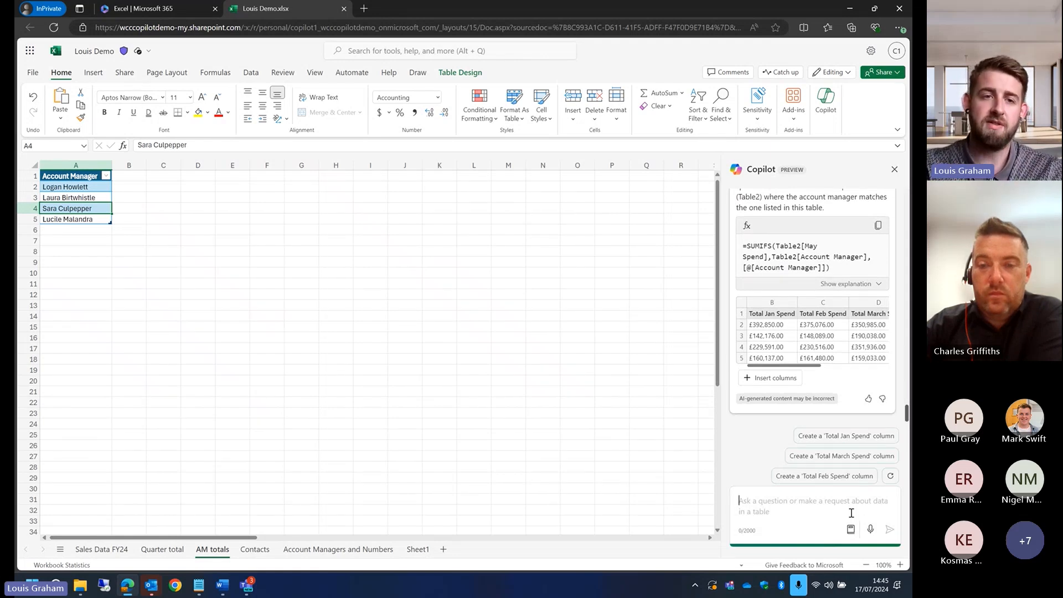
Insert the suggested monthly total spend columns and, with Copilot closed, inspect the first formula under Total March Spend.
click(775, 378)
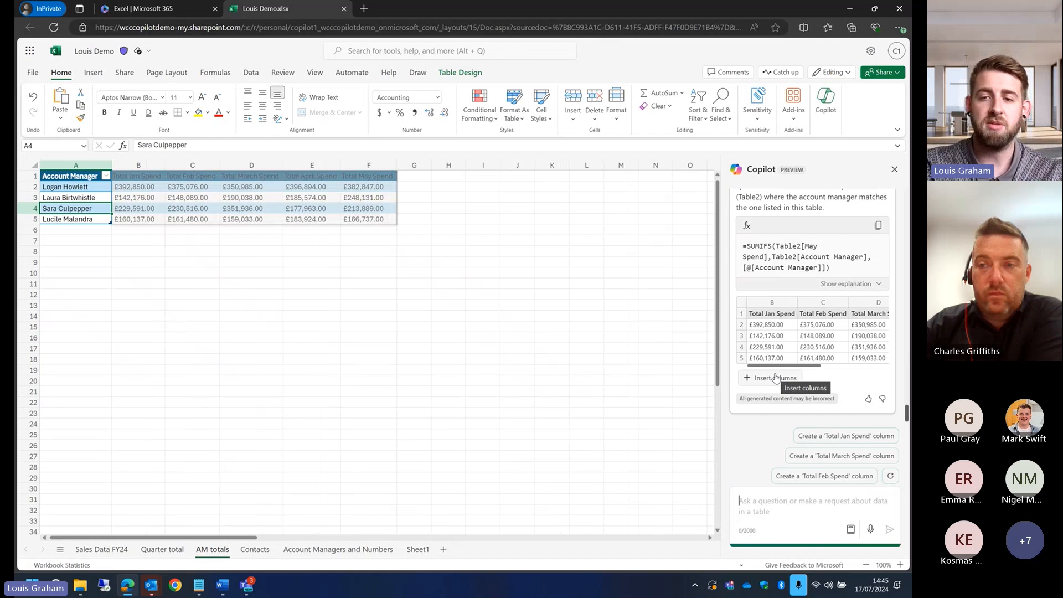
click(776, 378)
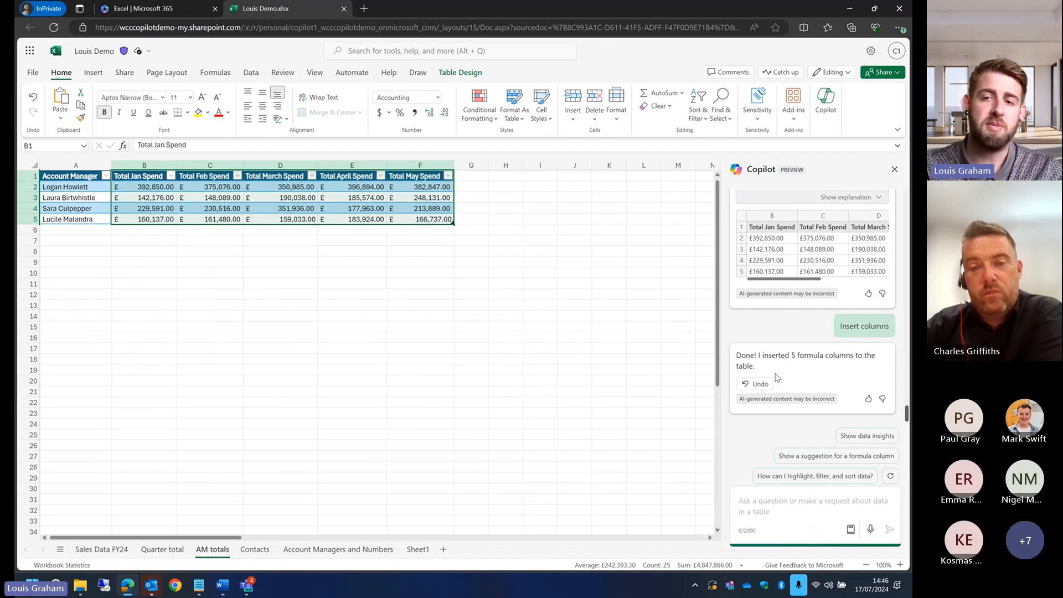
click(895, 170)
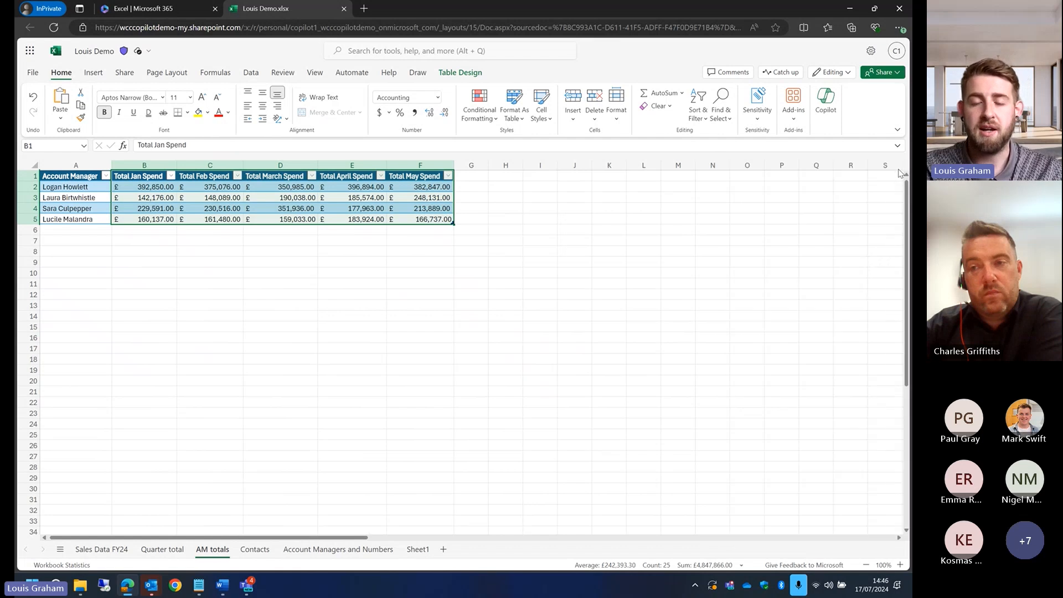
click(315, 231)
click(297, 190)
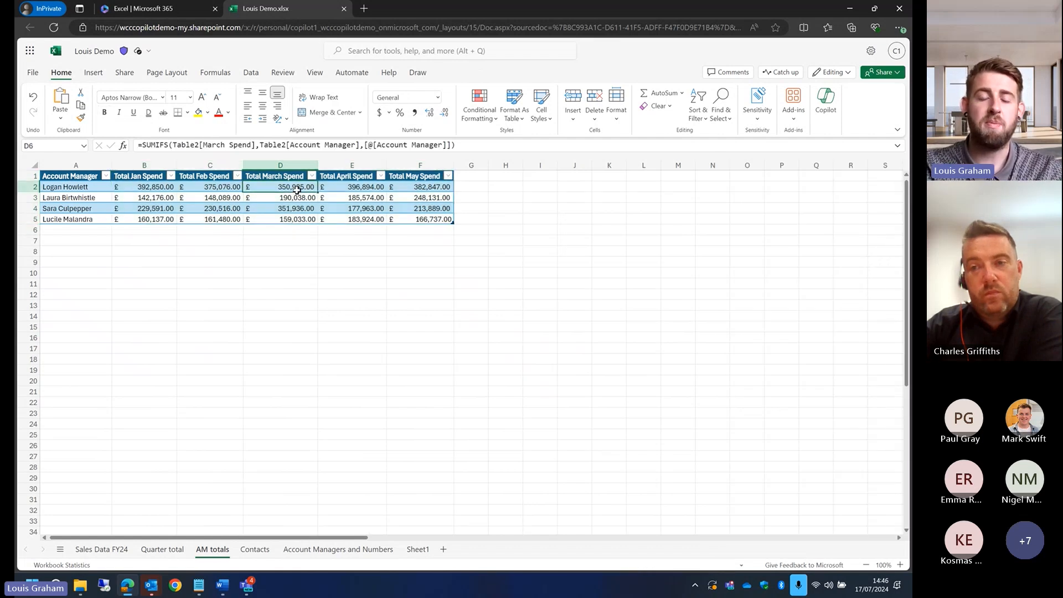